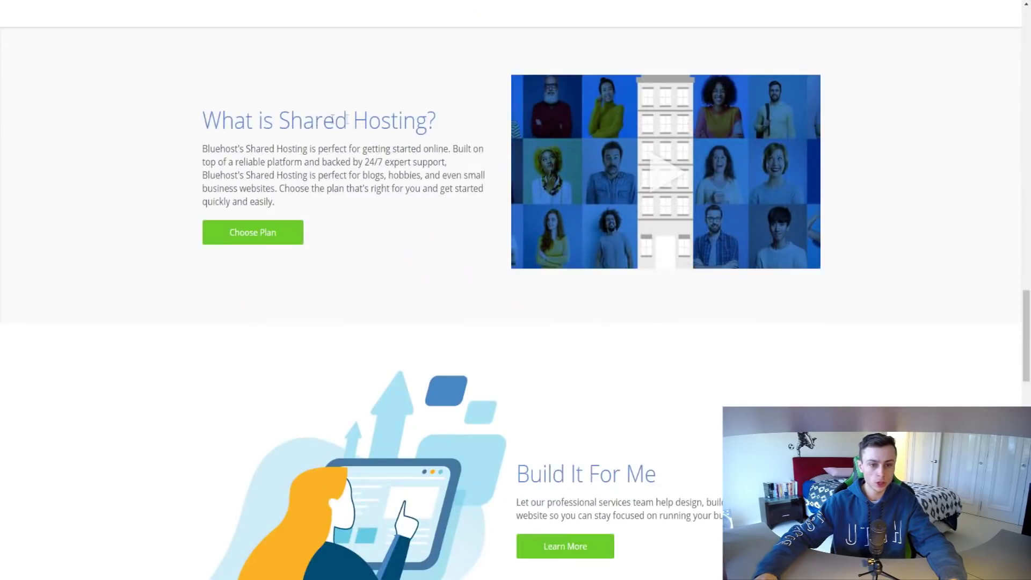
- Compare the Bluehost and HostGator shared hosting pages, examining their features, competitor comparison, website essentials and frequently asked questions
scroll(369, 185, "up", 2)
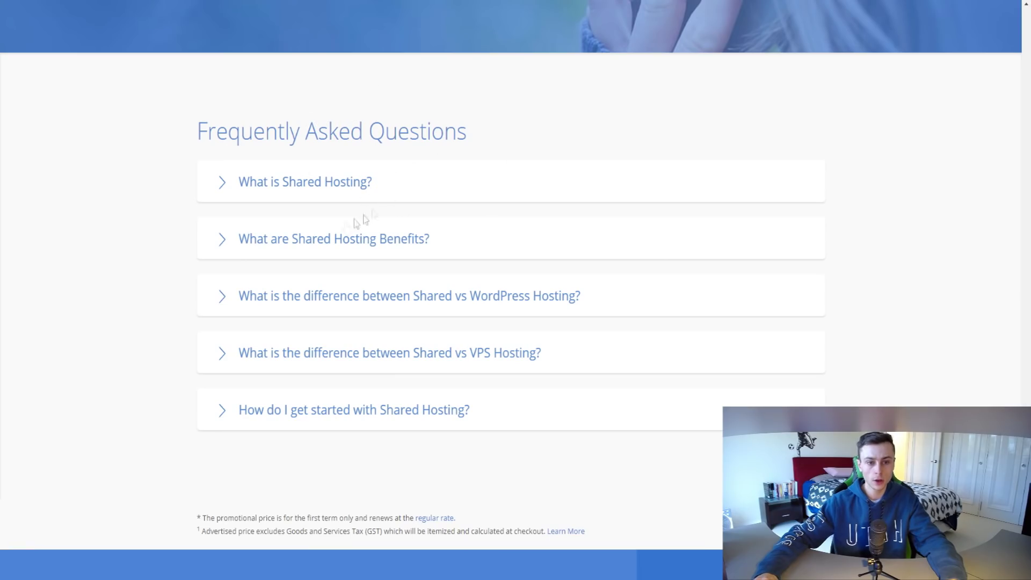
double_click(457, 411)
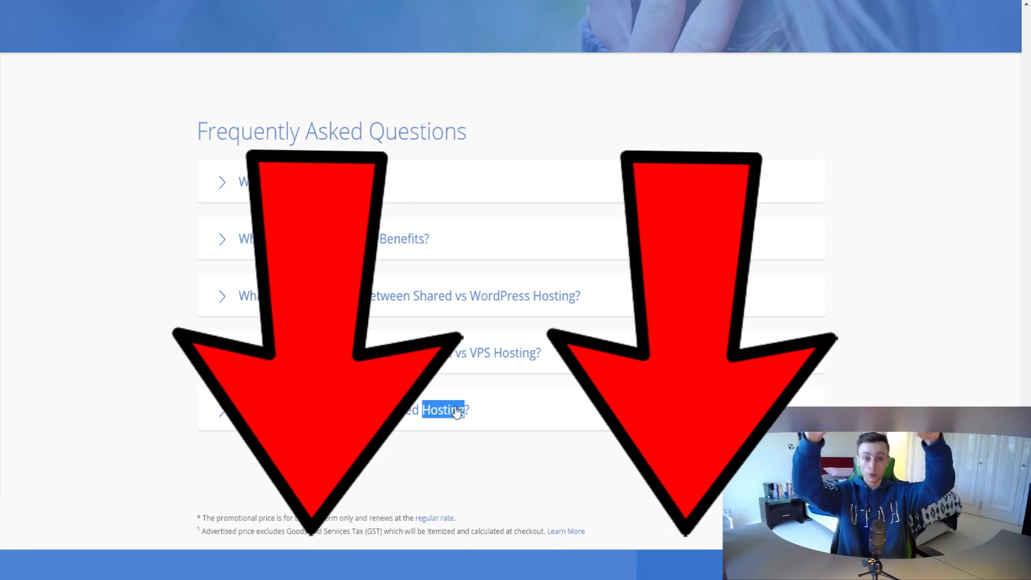
scroll(457, 411, "up", 15)
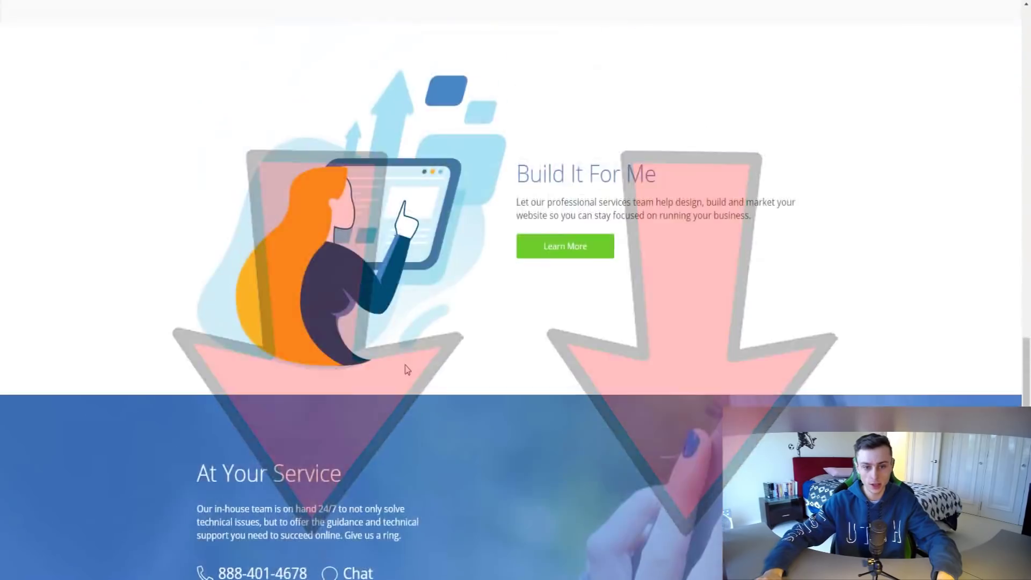
scroll(414, 344, "up", 10)
scroll(419, 344, "down", 15)
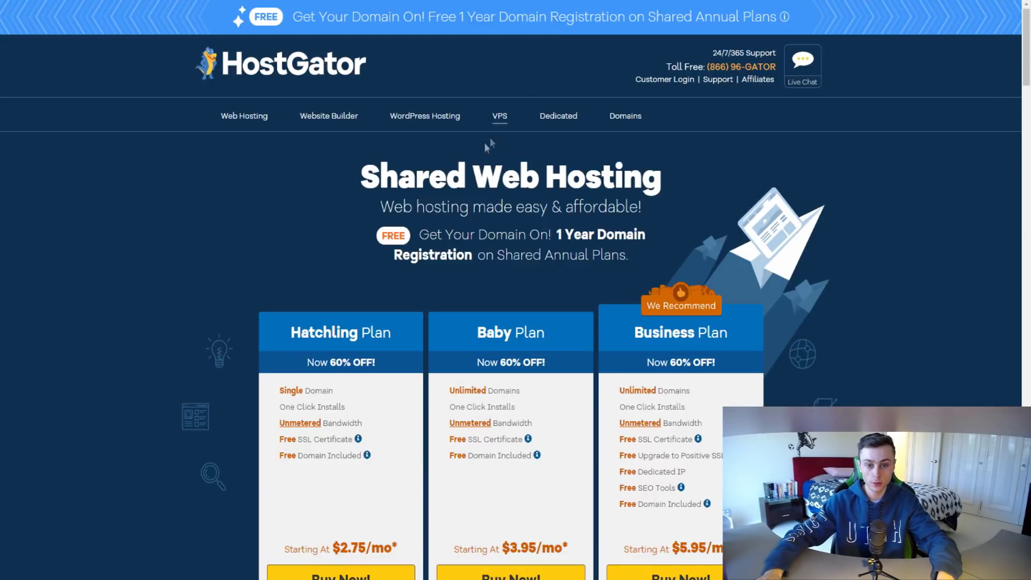
scroll(478, 166, "down", 15)
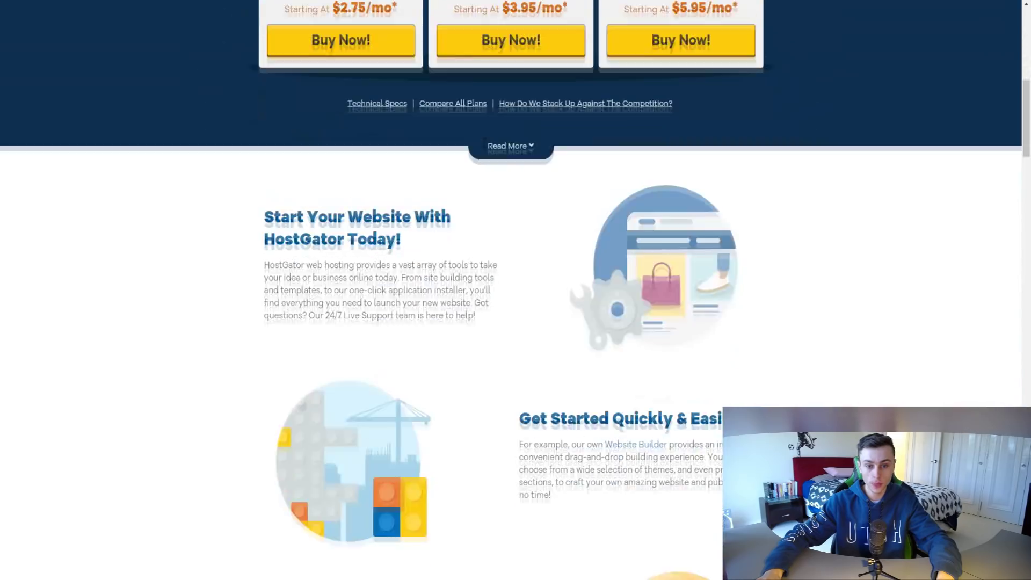
scroll(475, 174, "down", 12)
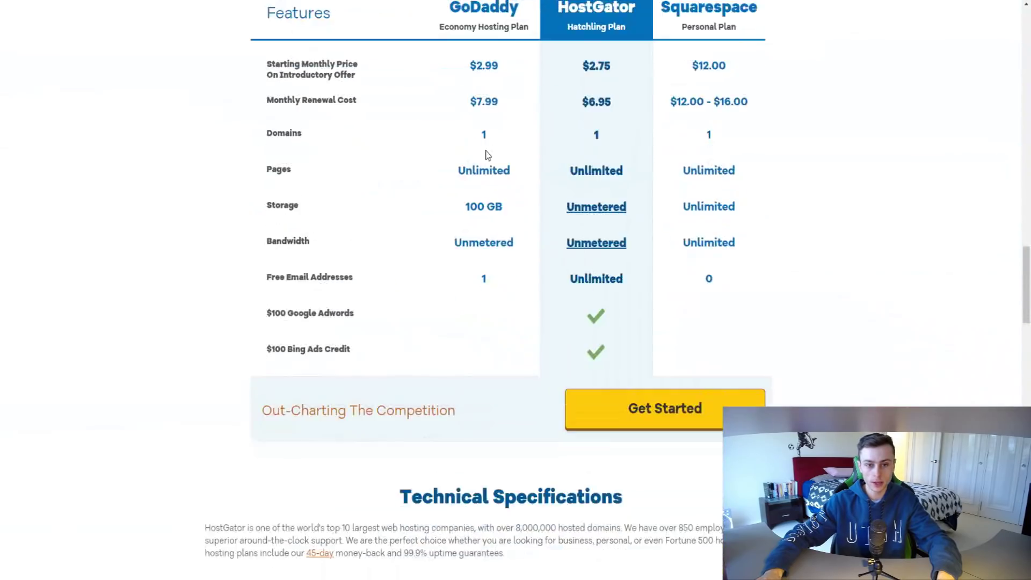
scroll(483, 155, "up", 2)
scroll(456, 134, "down", 4)
scroll(455, 128, "down", 20)
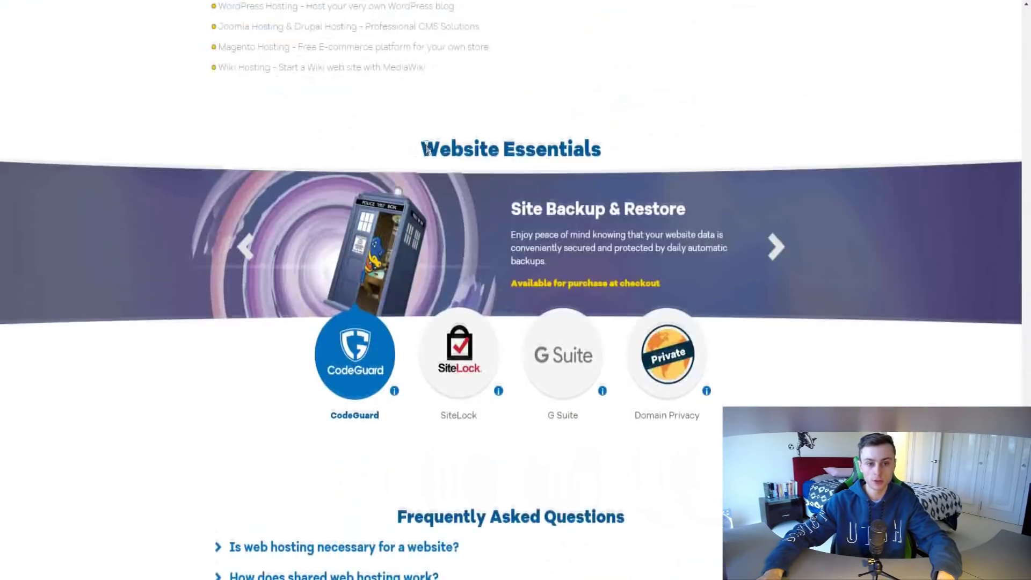
scroll(437, 151, "up", 20)
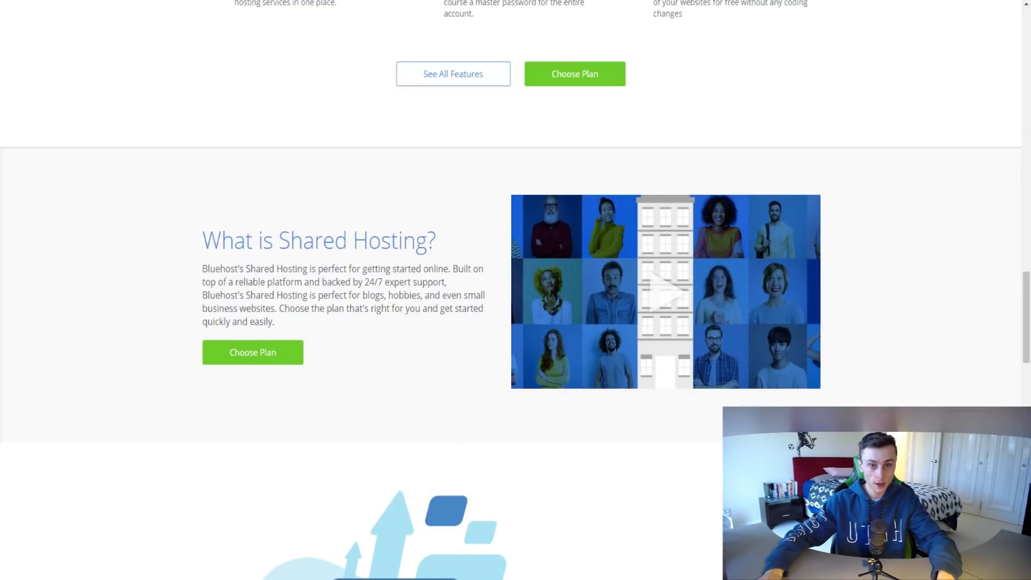
scroll(398, 313, "up", 15)
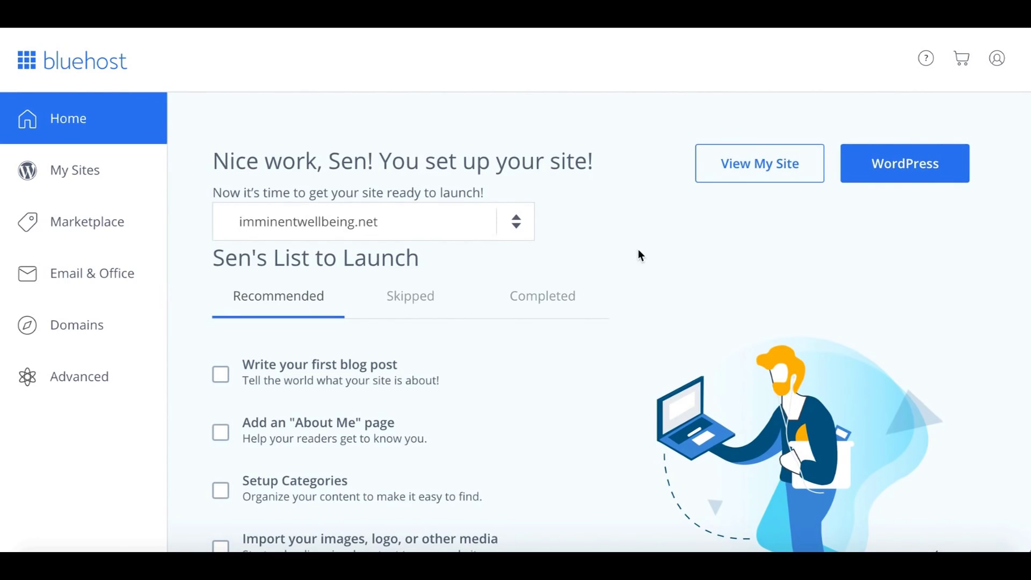
- Examine the Bluehost account's home page with its launch list and helpful links, and look at the Marketplace page
scroll(638, 252, "down", 8)
scroll(638, 253, "up", 2)
scroll(639, 252, "up", 6)
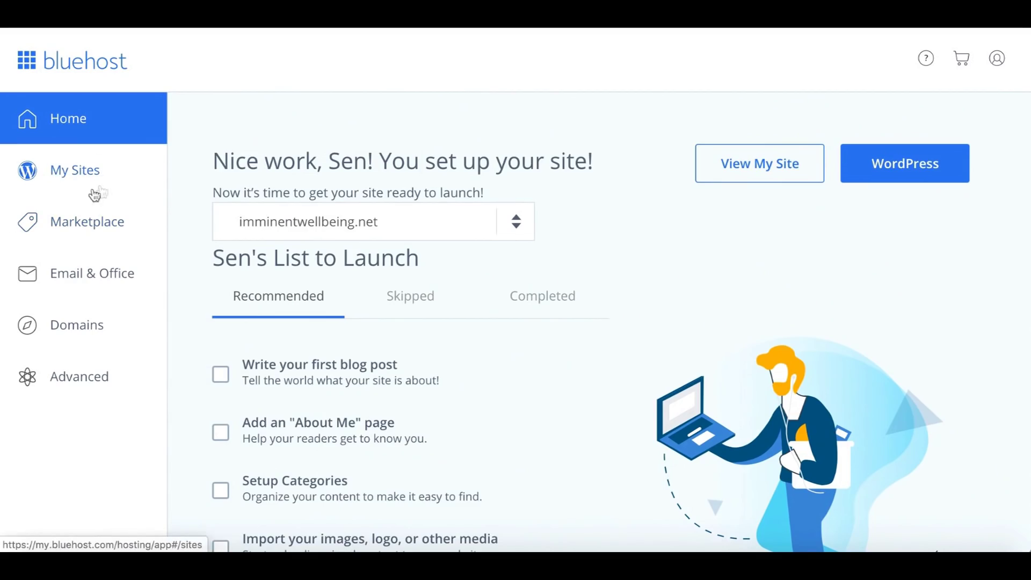
left_click(81, 229)
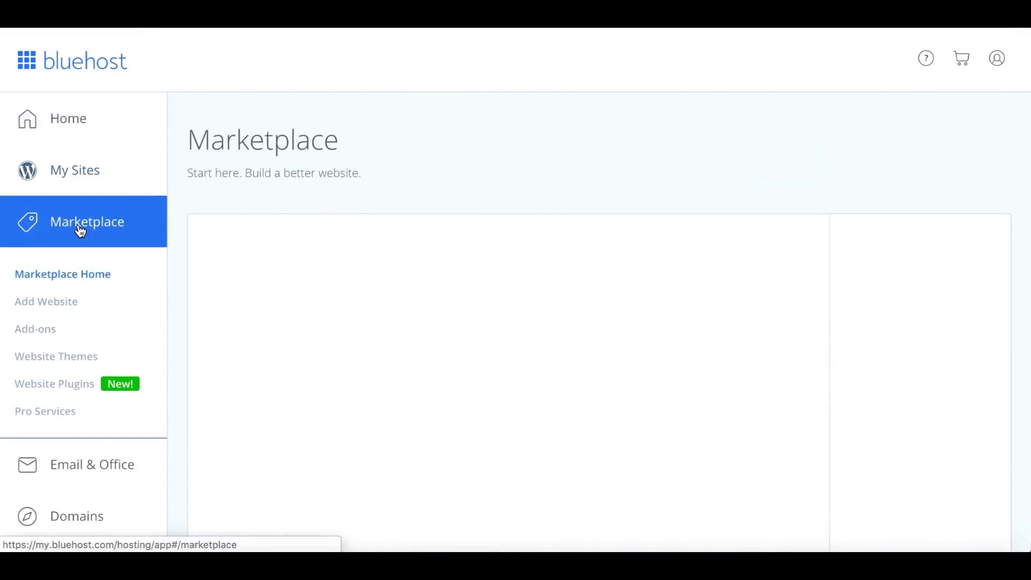
scroll(244, 221, "down", 1)
scroll(243, 221, "down", 5)
scroll(241, 223, "up", 6)
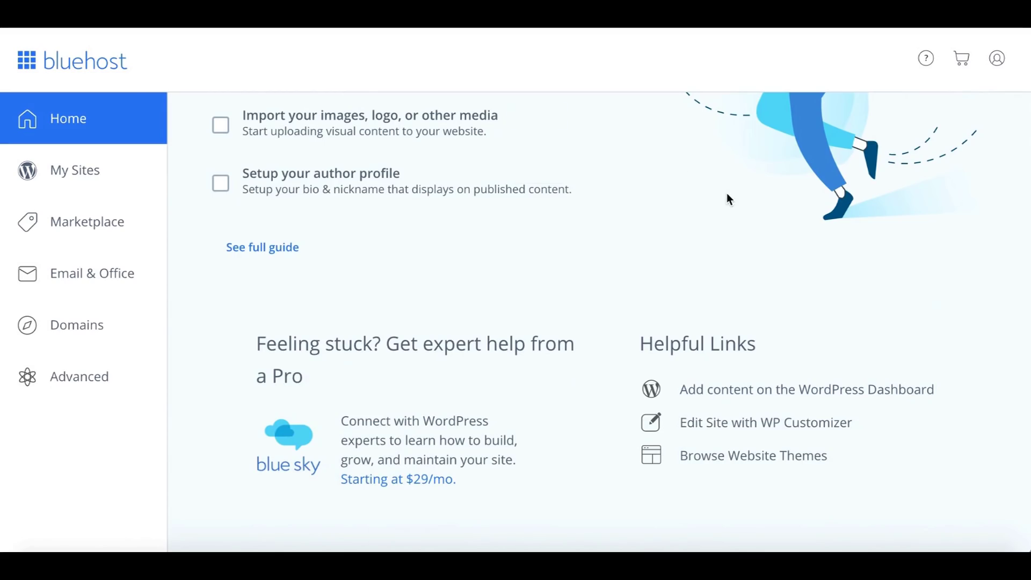
scroll(723, 198, "up", 7)
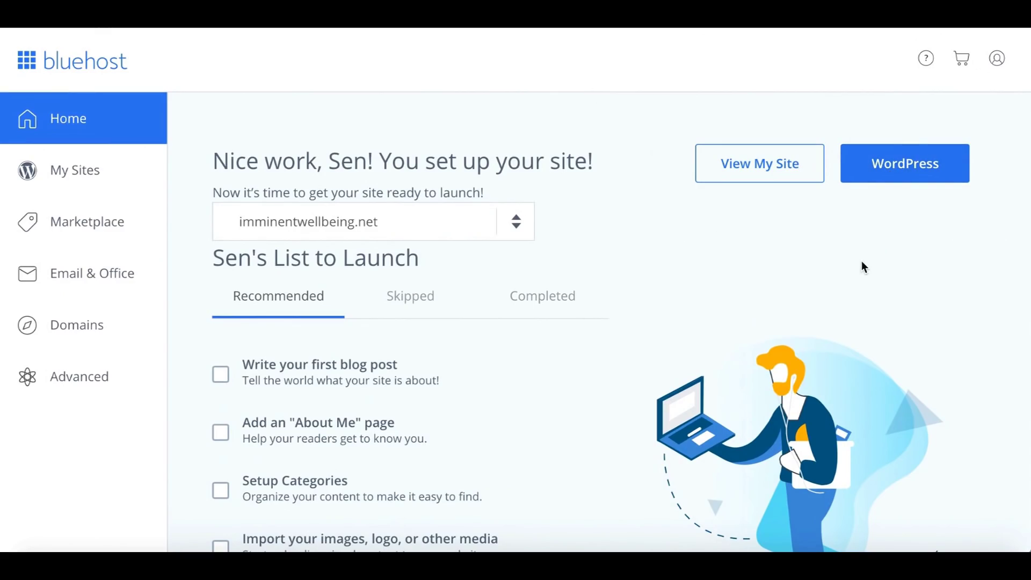
scroll(869, 272, "down", 8)
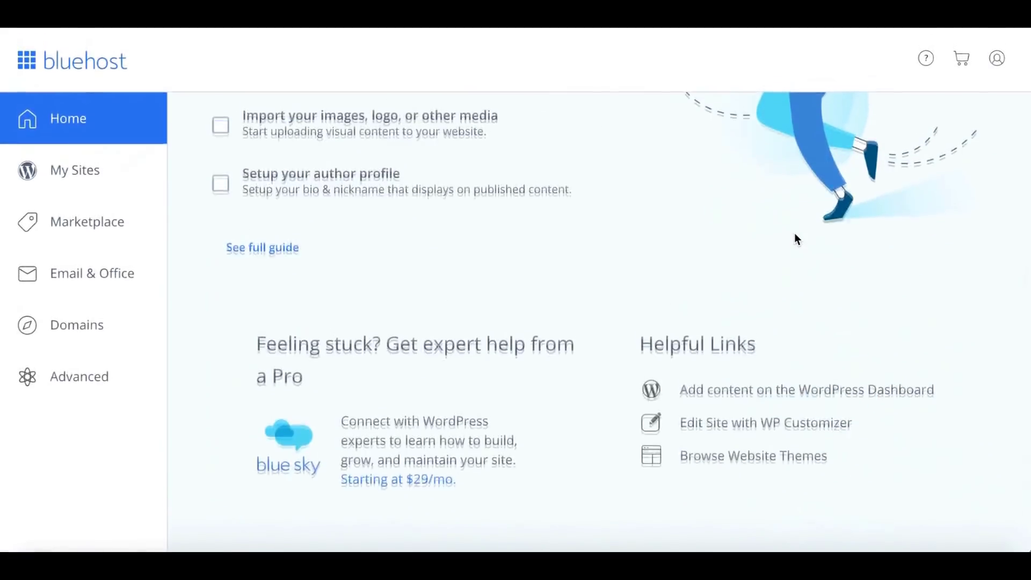
scroll(795, 235, "up", 8)
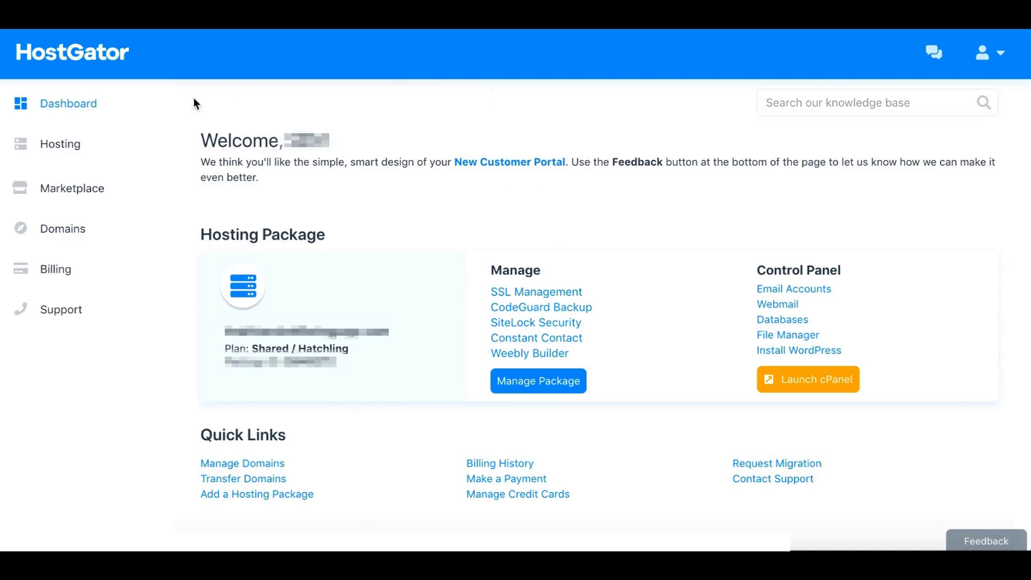
left_click(112, 141)
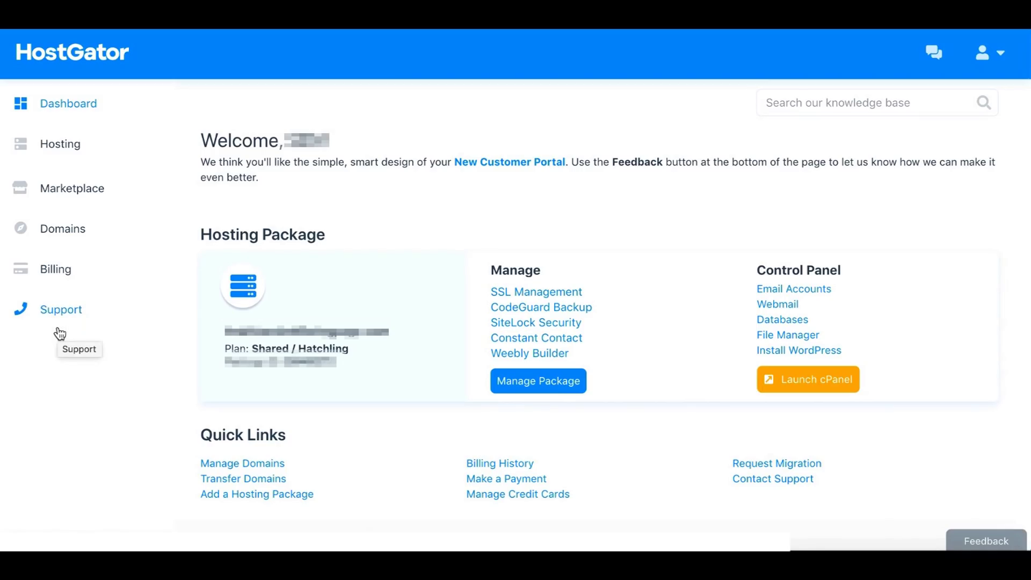
left_click_drag(343, 161, 625, 162)
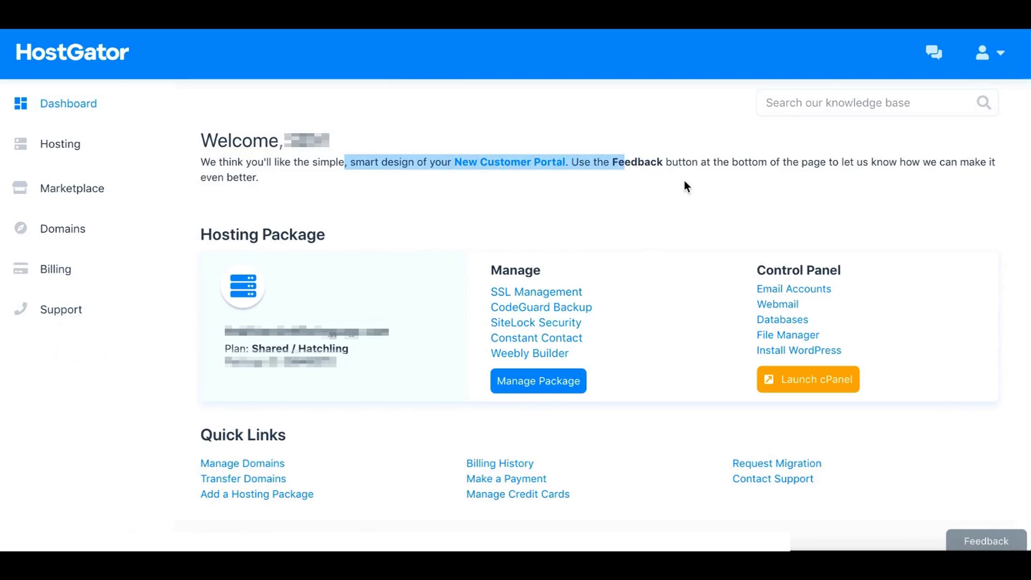
left_click(683, 185)
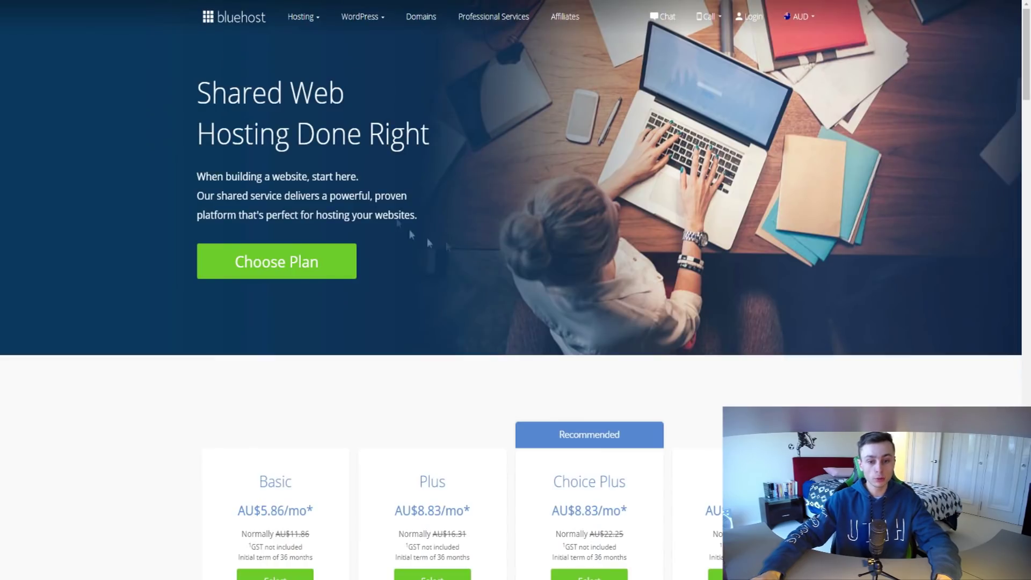
- Select the Bluehost Basic plan from the shared hosting plans and view the extensions offered for a new domain
scroll(412, 234, "down", 5)
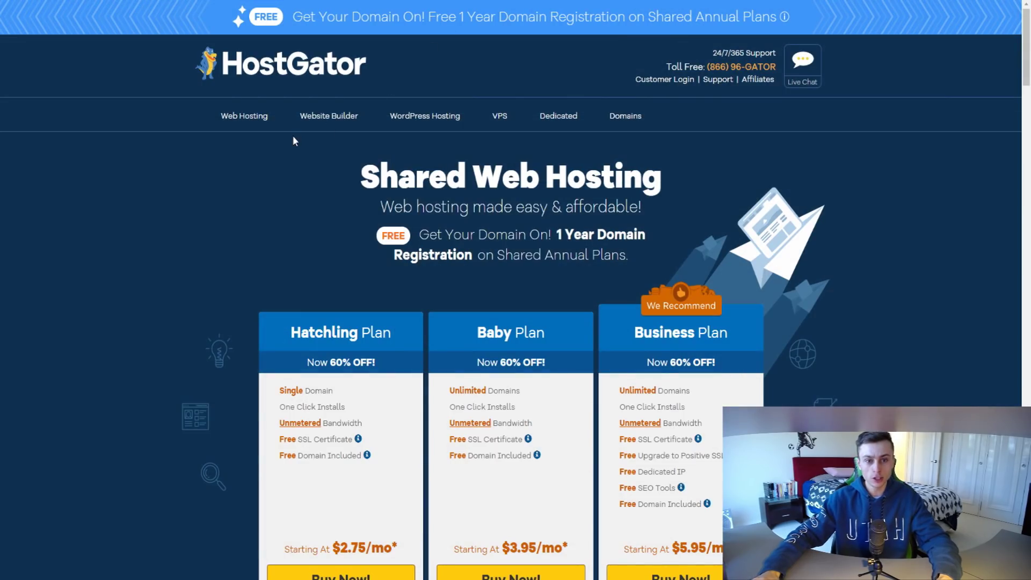
scroll(315, 209, "down", 5)
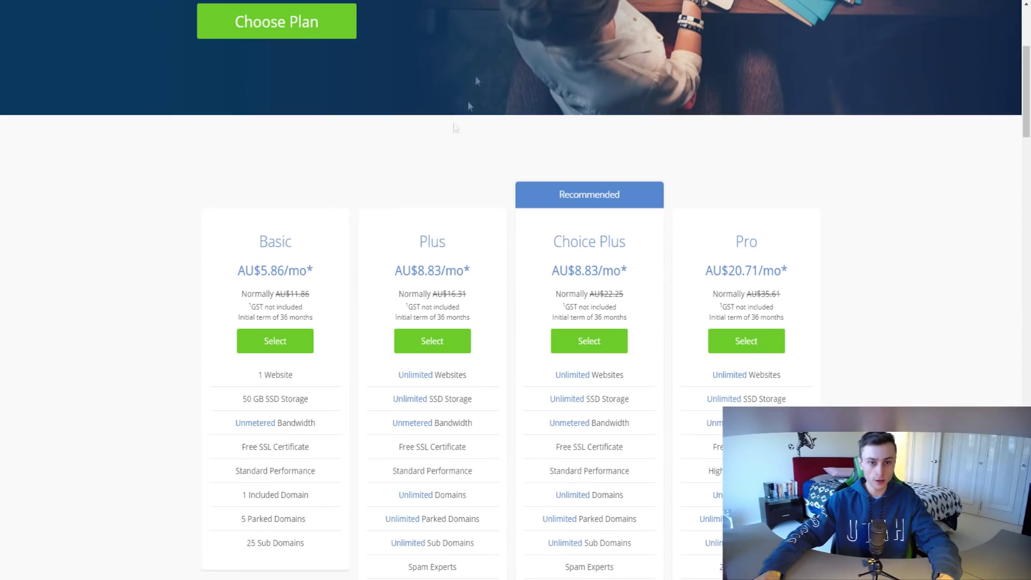
scroll(389, 123, "down", 3)
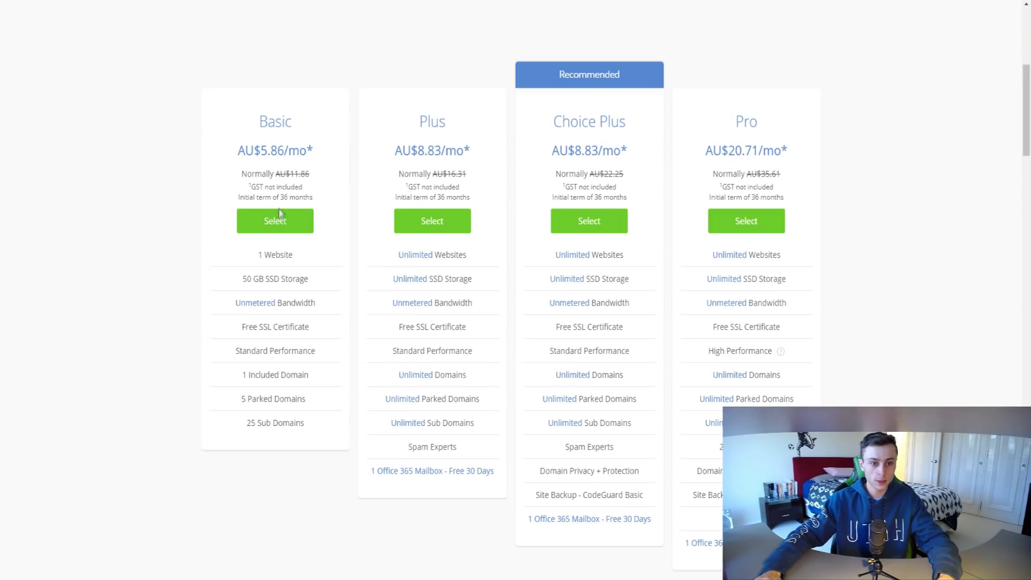
left_click(279, 210)
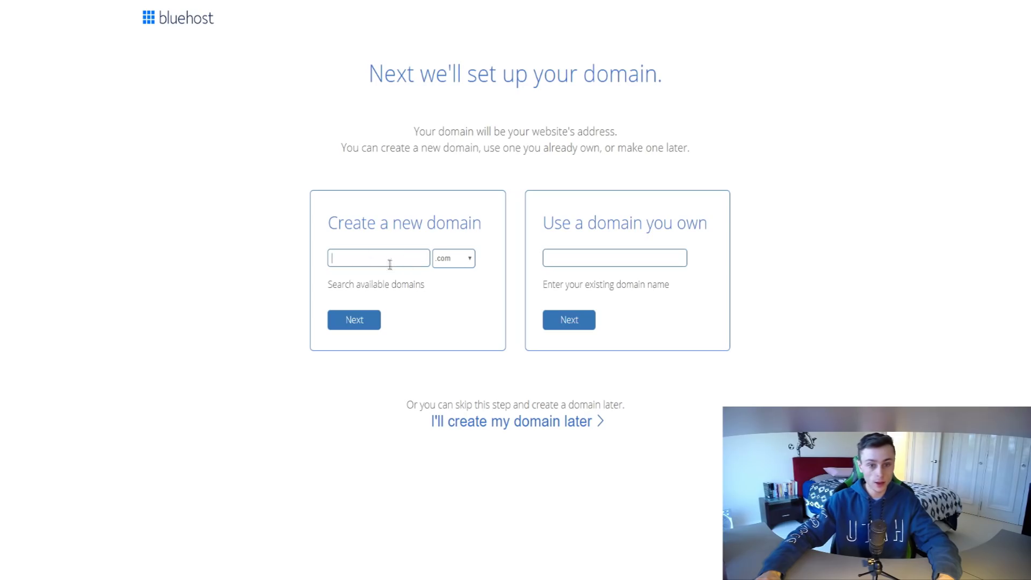
left_click(452, 261)
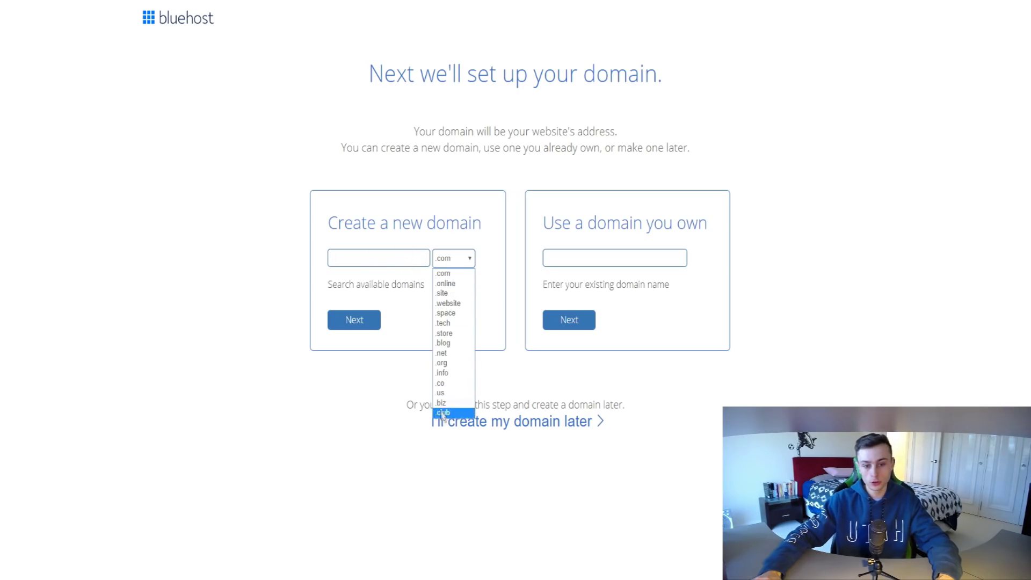
left_click(391, 210)
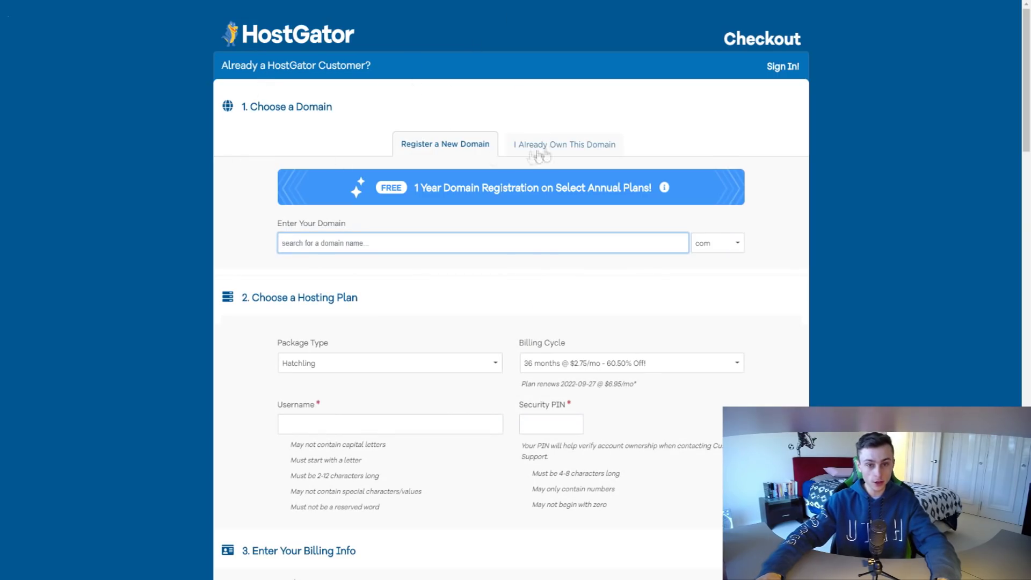
- Review the domain options, billing cycles and package types offered in the HostGator checkout
left_click(561, 145)
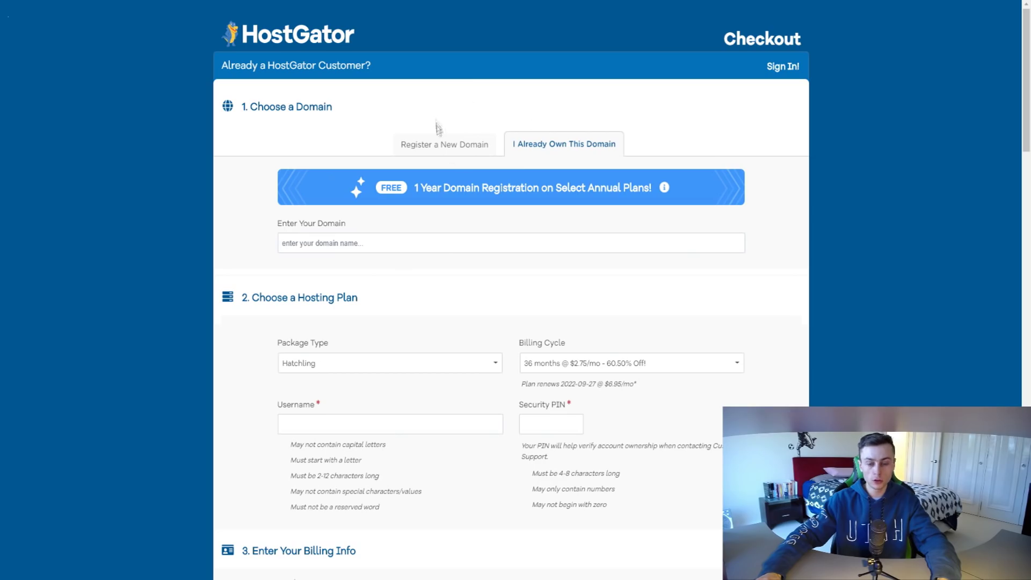
left_click(441, 144)
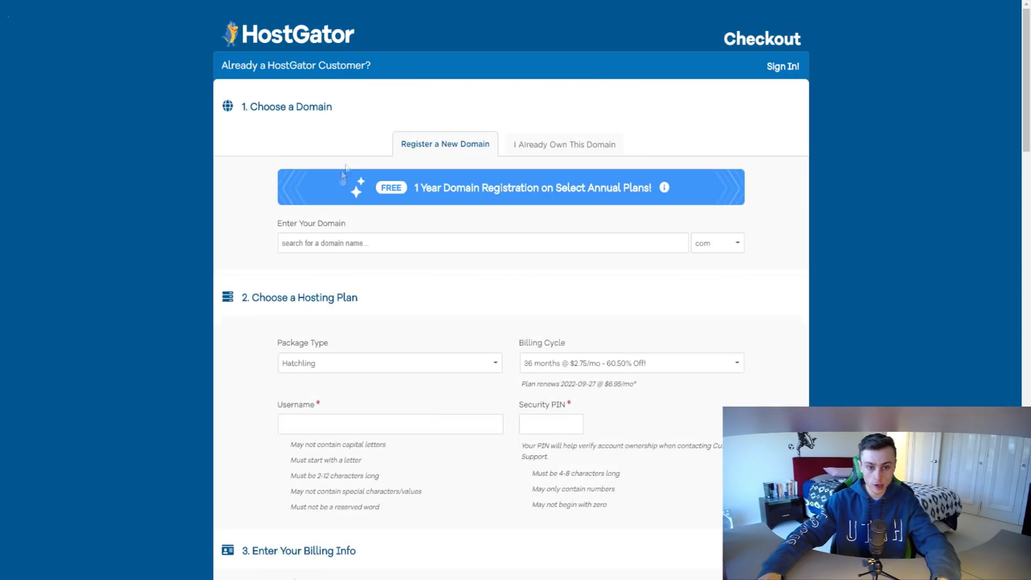
scroll(376, 215, "down", 4)
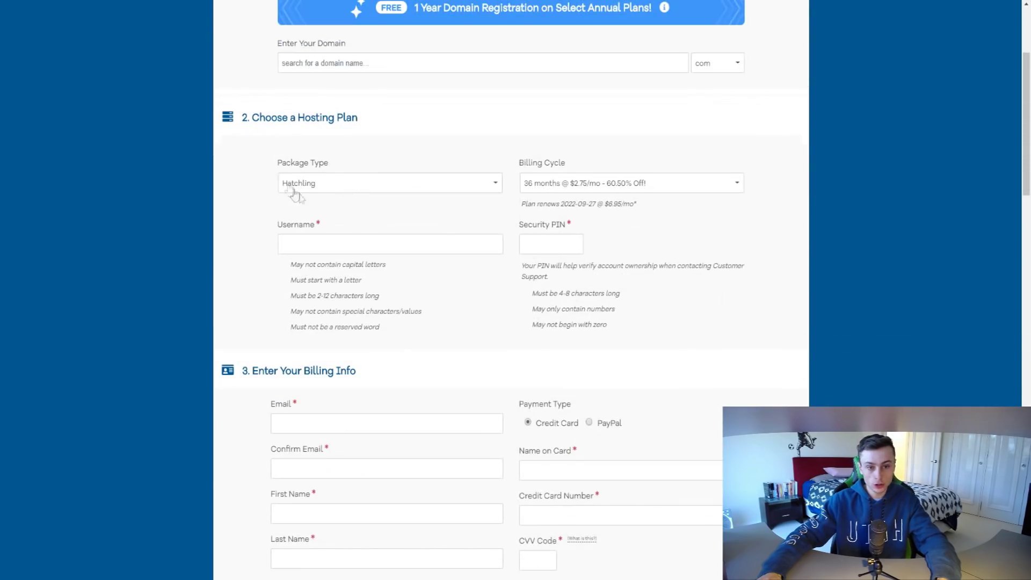
left_click(574, 186)
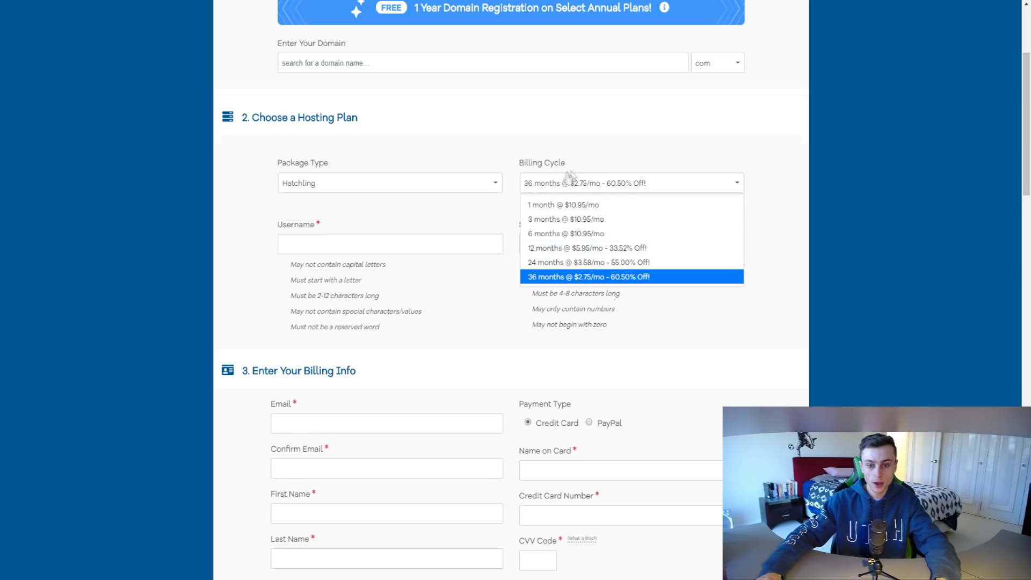
left_click(605, 178)
left_click(417, 183)
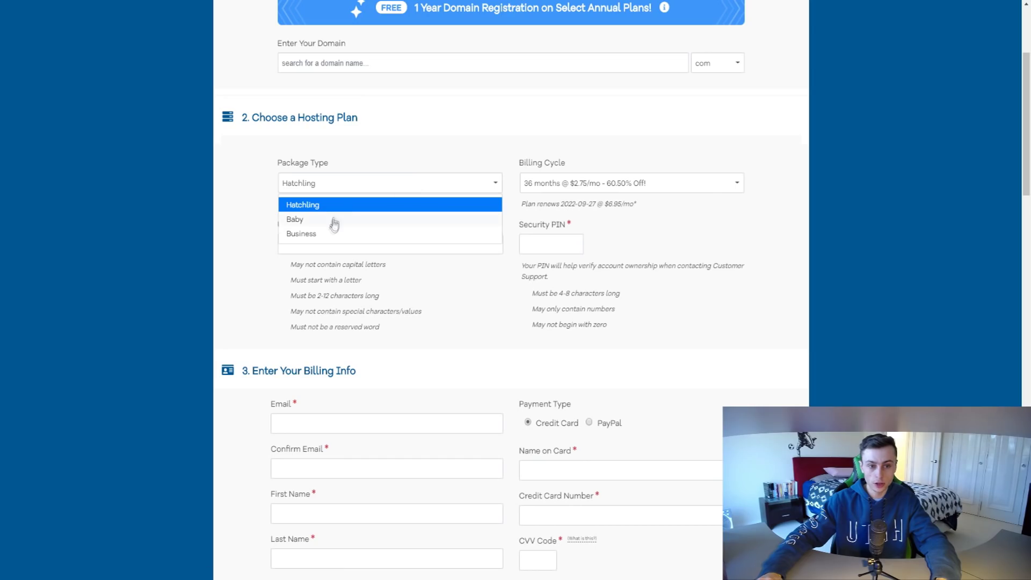
left_click(382, 188)
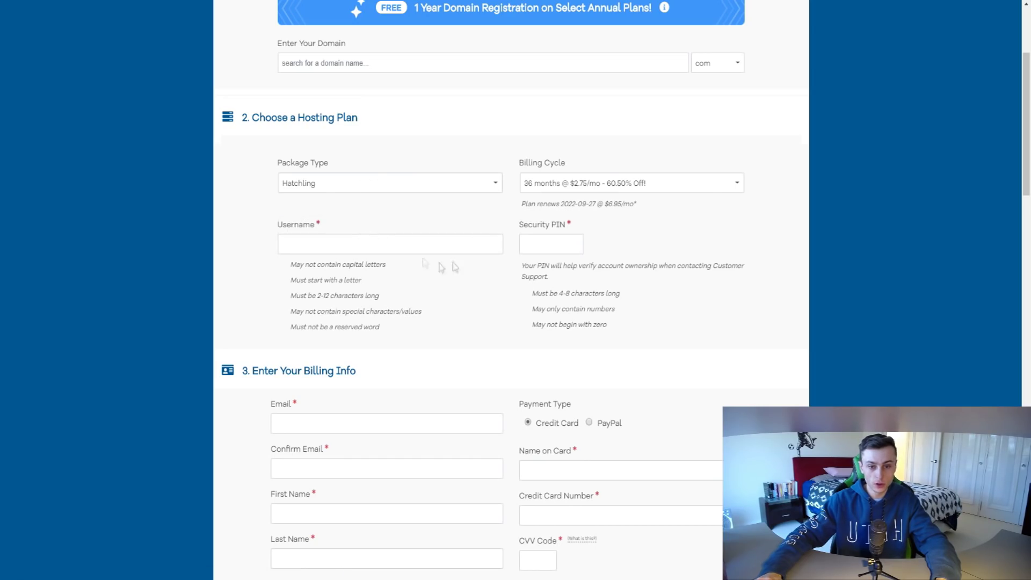
- Examine the billing fields, additional services and coupon code section of the HostGator checkout
scroll(529, 180, "down", 2)
scroll(529, 180, "down", 10)
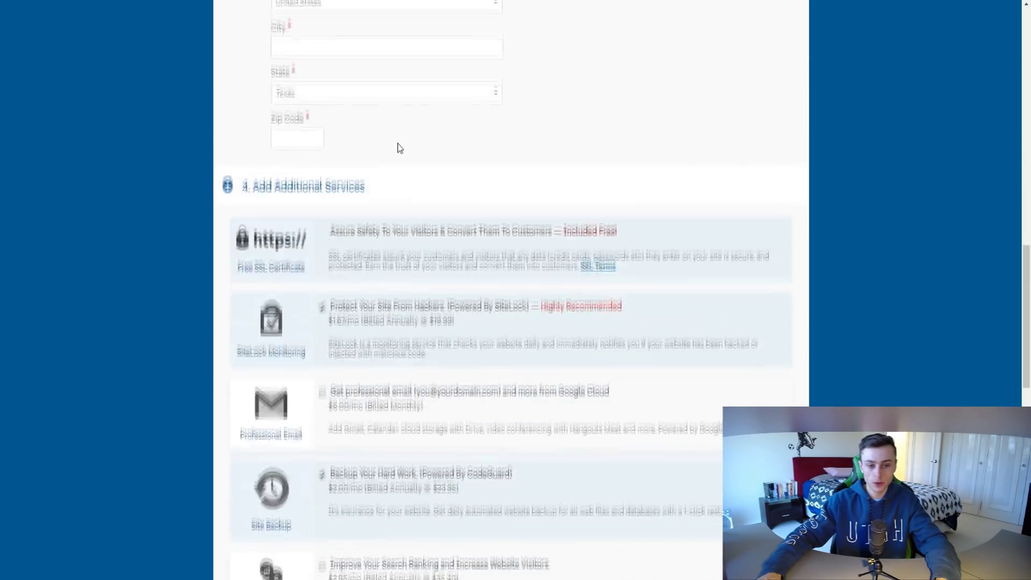
scroll(357, 171, "up", 2)
scroll(376, 193, "down", 4)
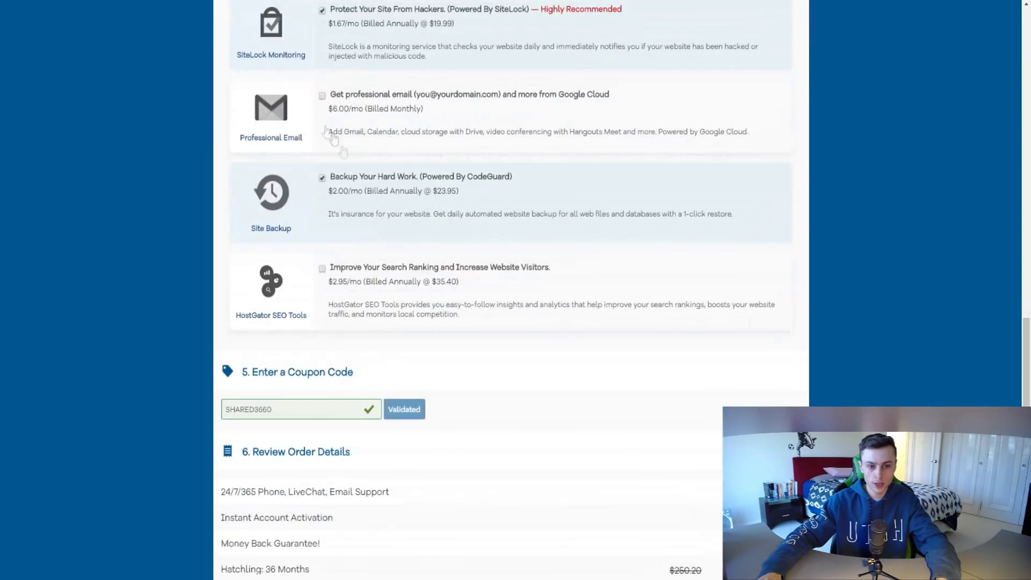
scroll(376, 241, "up", 4)
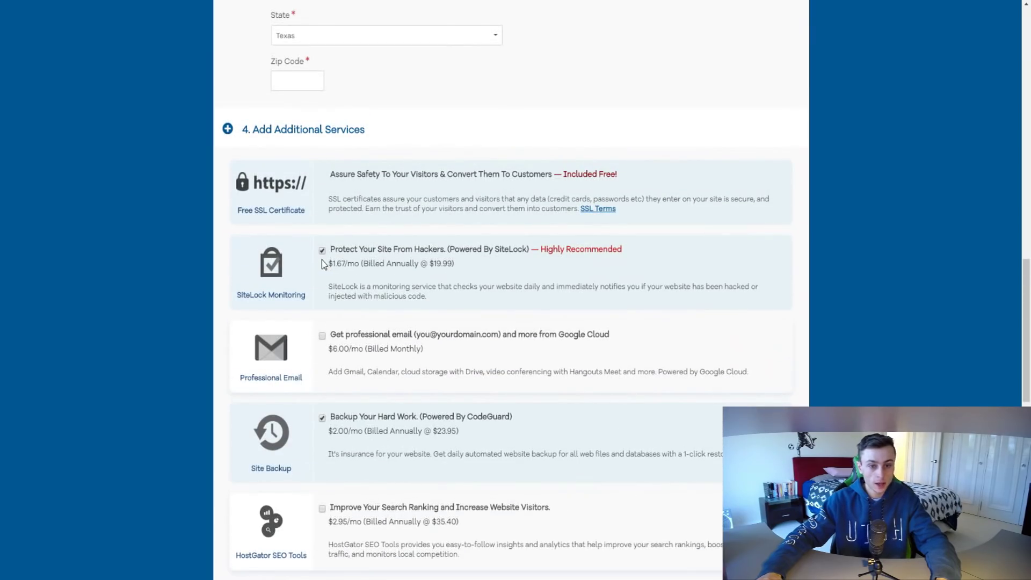
scroll(333, 270, "down", 1)
scroll(433, 345, "up", 15)
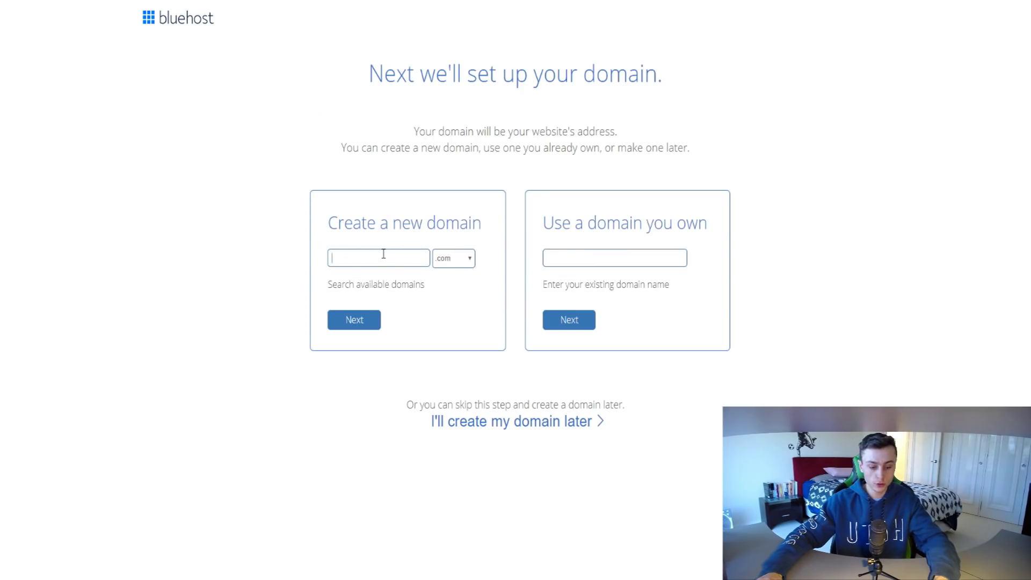
- Enter efwfefwwfwsewff as a new .com domain in the Bluehost sign-up and continue to the account information form
type("efwfefwwfwsewff")
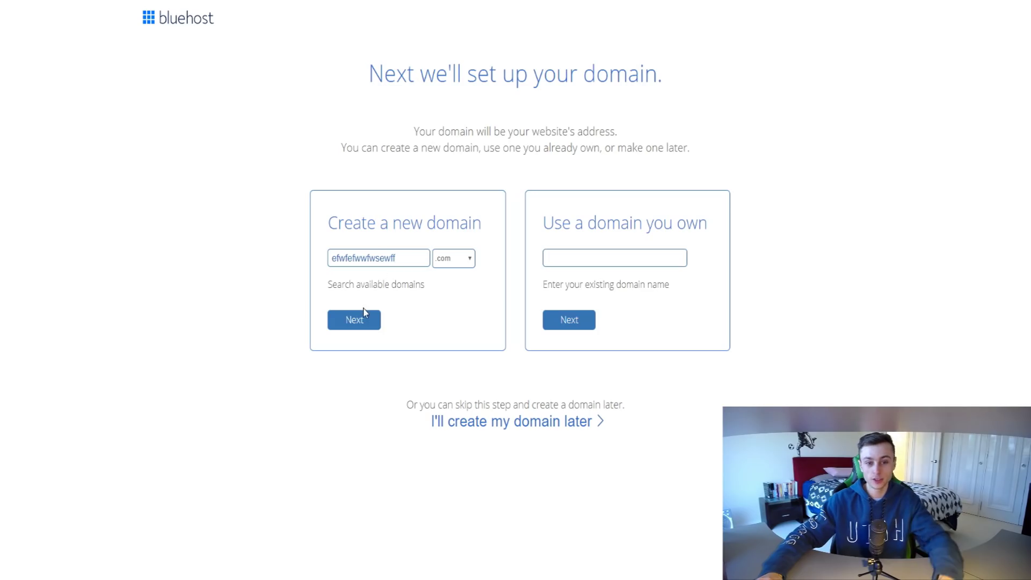
left_click(357, 322)
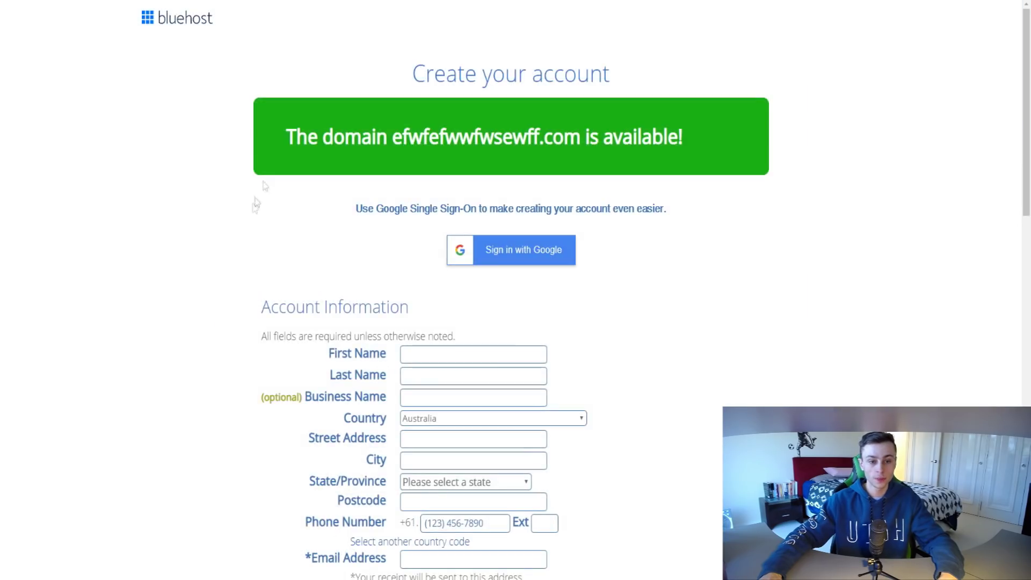
scroll(285, 264, "down", 4)
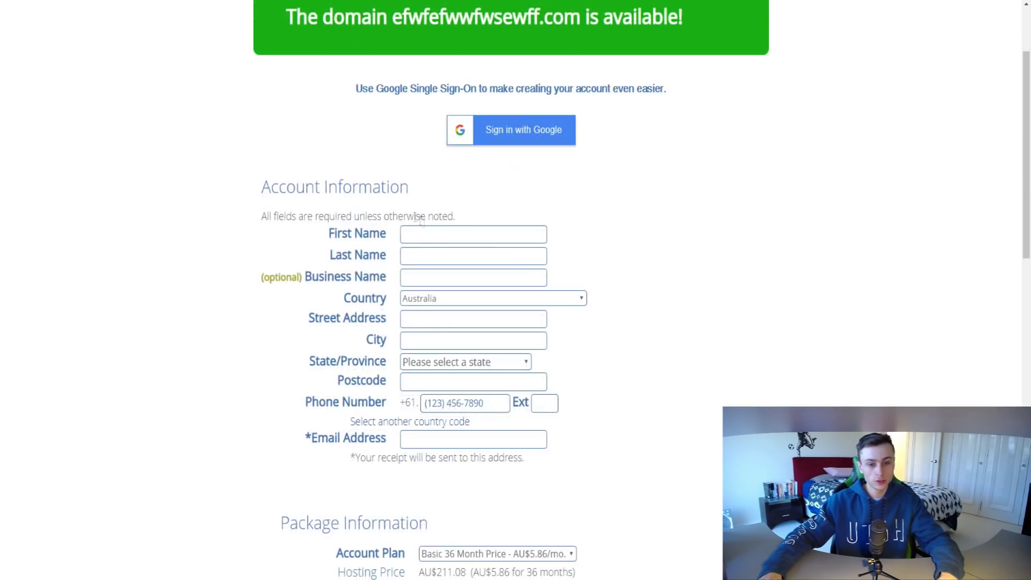
scroll(290, 175, "up", 2)
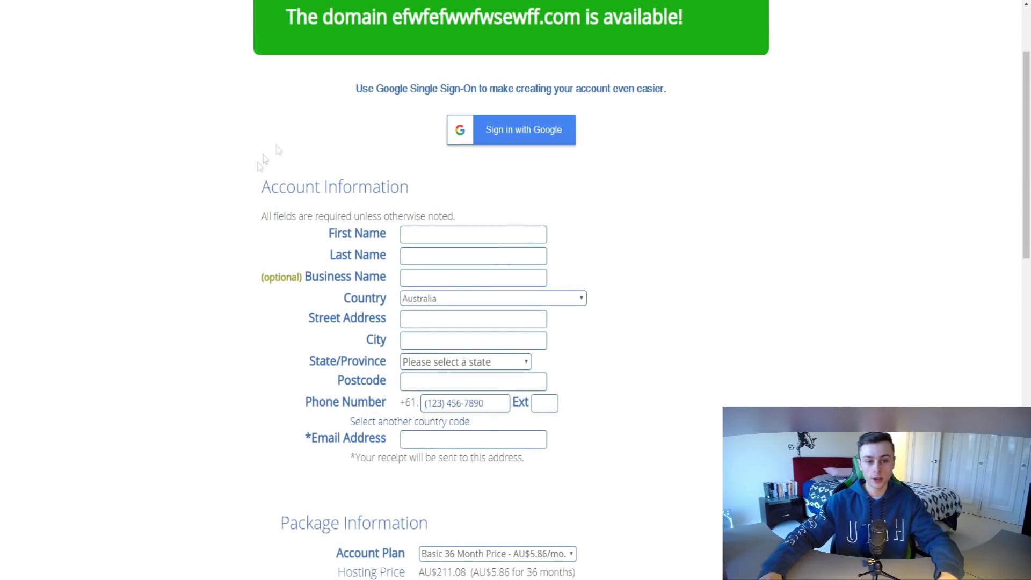
- Review the account plan terms, package extras and payment section of the Bluehost sign-up form
scroll(450, 250, "down", 5)
left_click(458, 255)
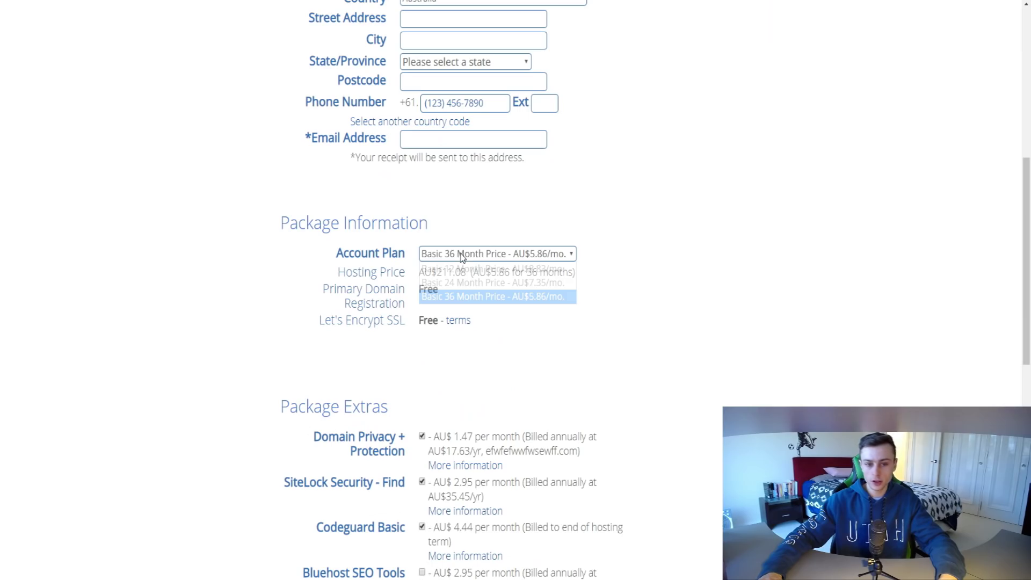
left_click(446, 252)
scroll(435, 237, "down", 3)
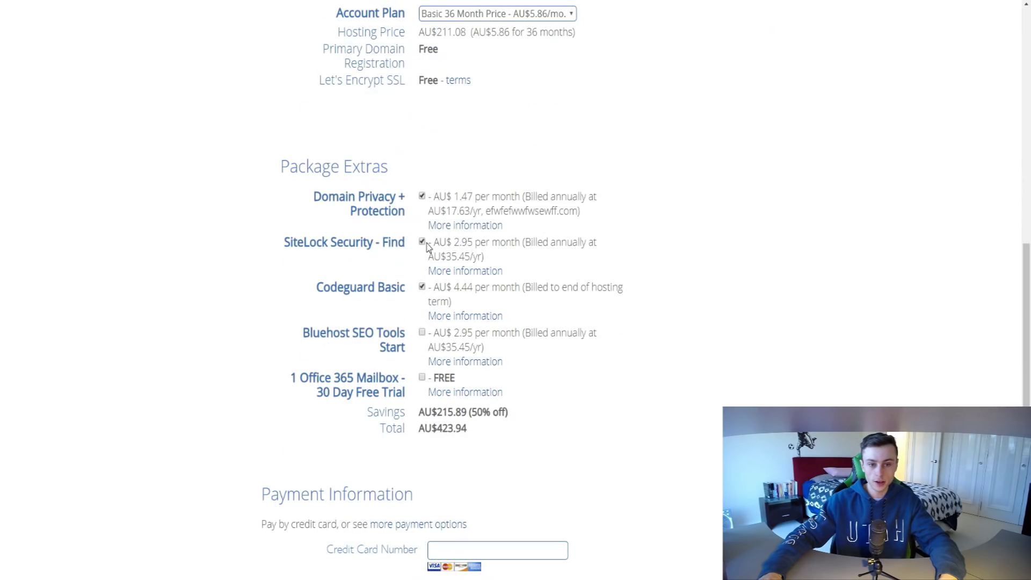
scroll(330, 145, "down", 1)
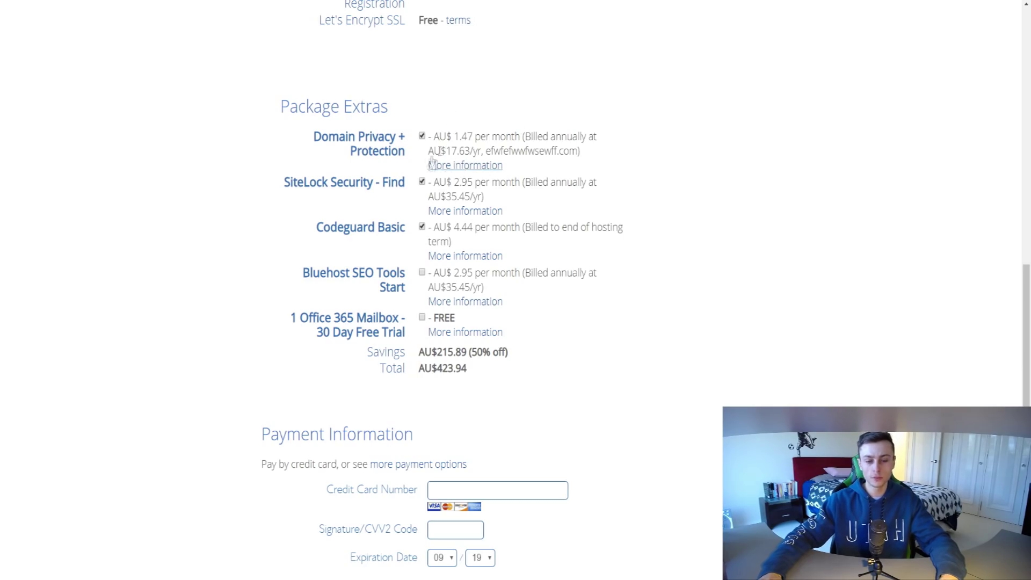
scroll(275, 225, "down", 5)
scroll(364, 304, "up", 1)
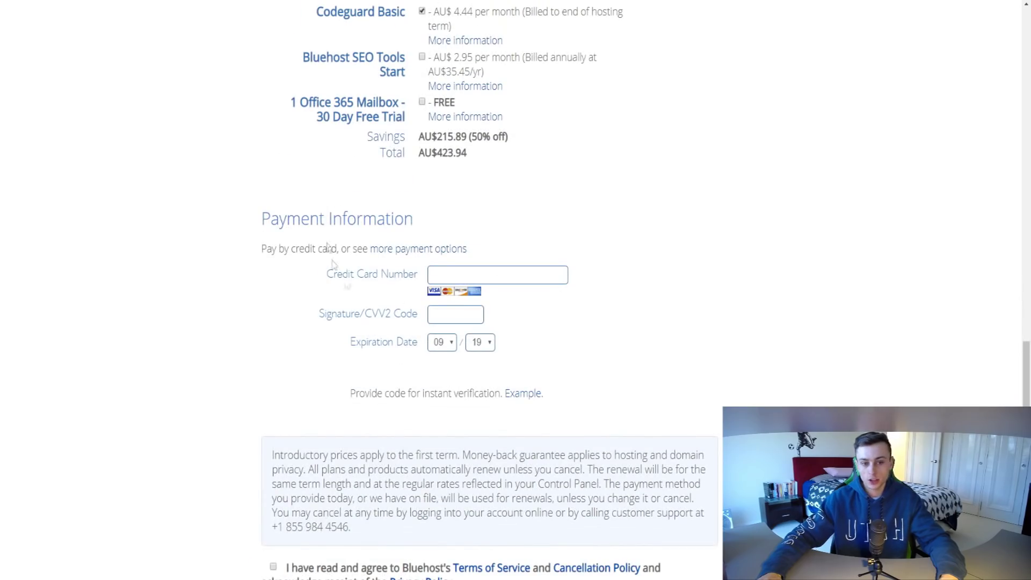
scroll(291, 295, "up", 17)
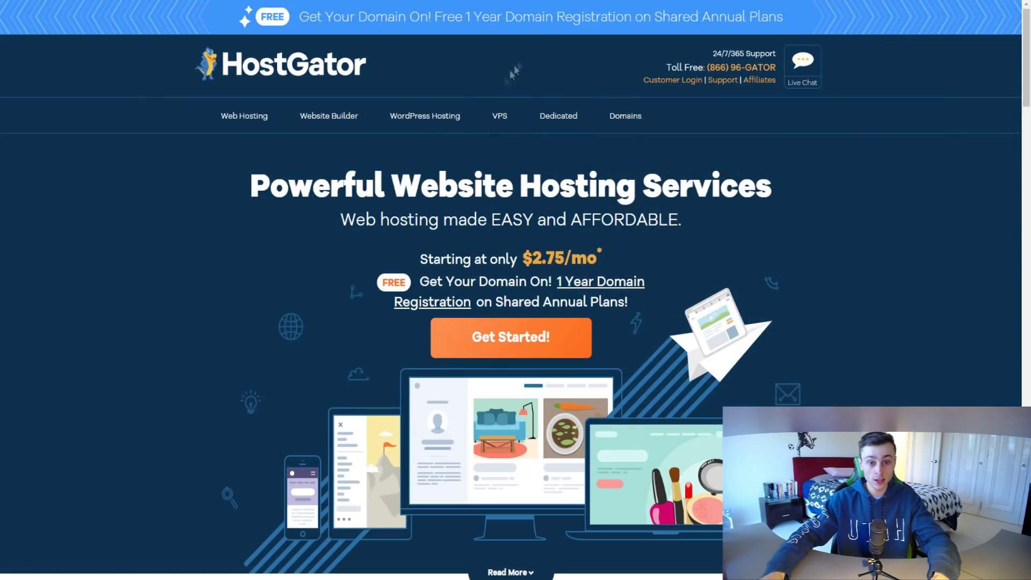
- Look through the HostGator home page, including its hosting offers and reasons to choose the provider
scroll(224, 172, "down", 2)
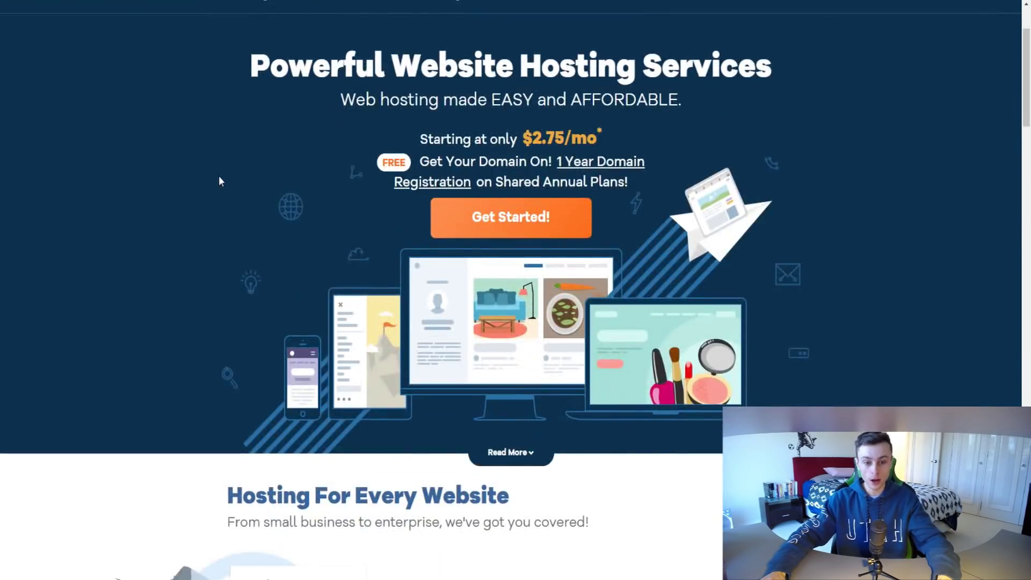
scroll(218, 175, "down", 10)
scroll(223, 177, "down", 4)
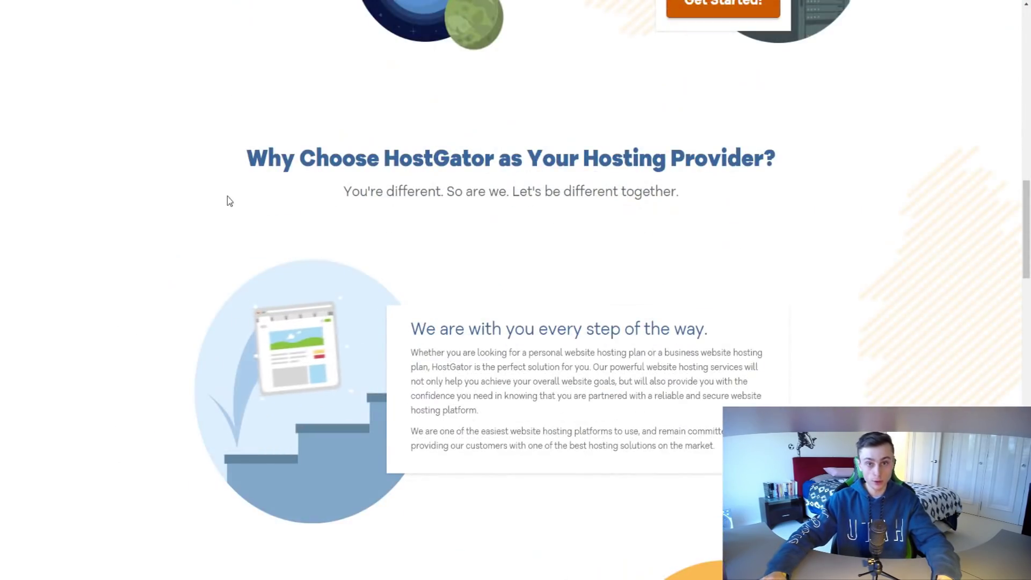
scroll(228, 196, "up", 15)
scroll(399, 203, "up", 3)
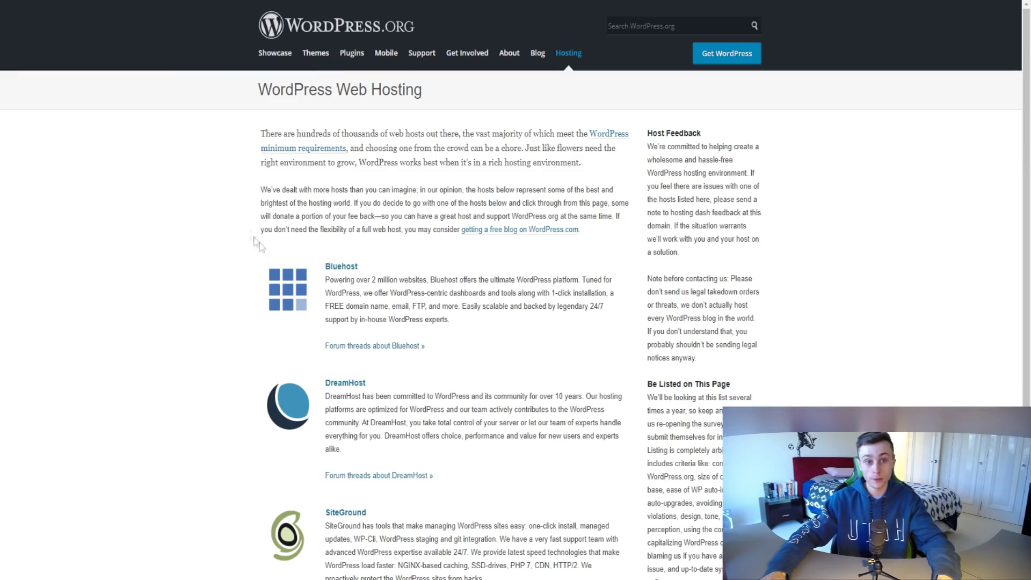
- Examine the recommended hosts on the WordPress.org hosting page and look over the Bluehost home page
scroll(279, 269, "down", 5)
scroll(241, 247, "up", 5)
scroll(301, 284, "down", 5)
scroll(304, 287, "up", 5)
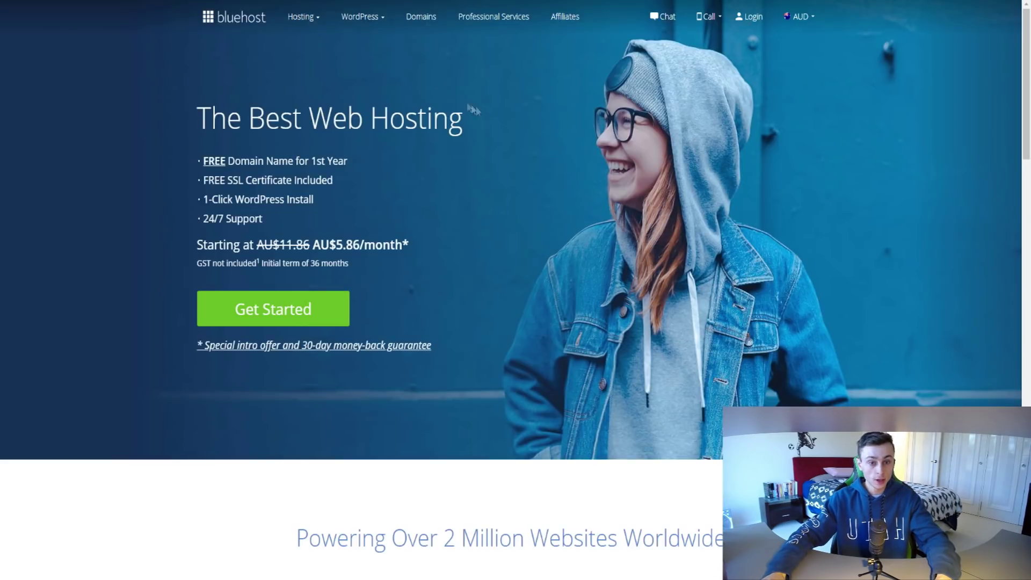
scroll(467, 129, "down", 3)
scroll(523, 168, "up", 3)
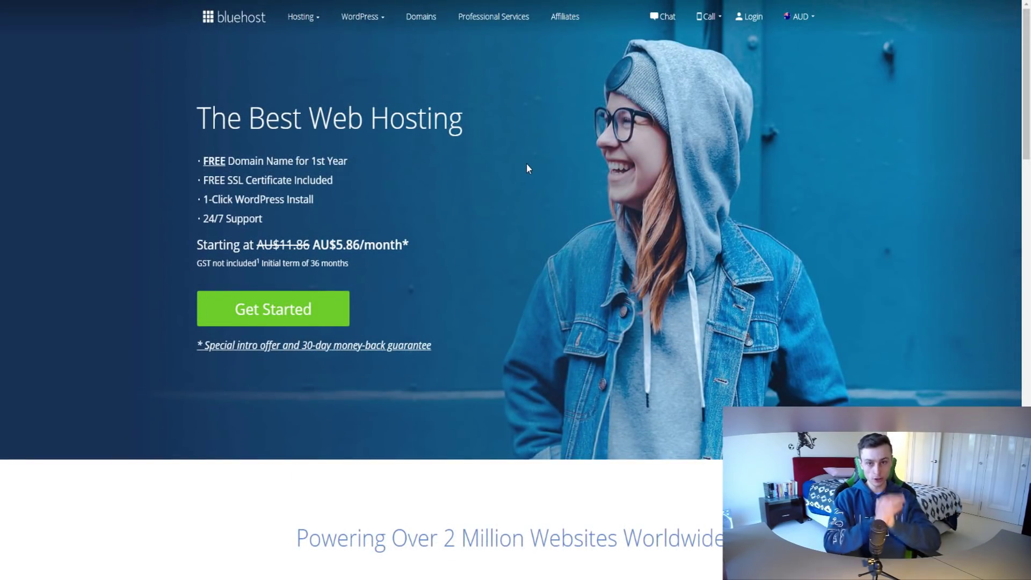